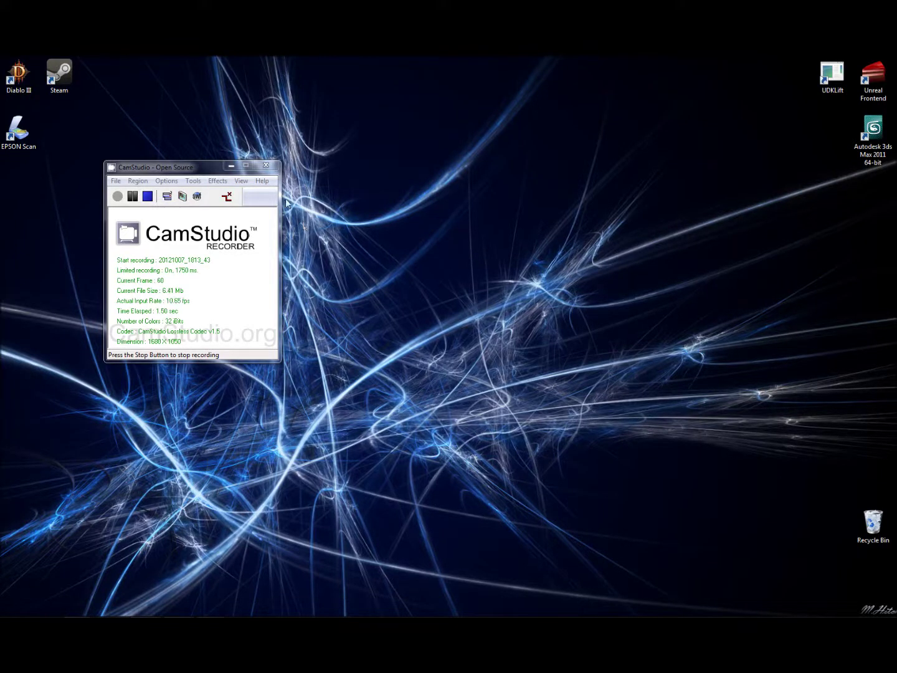
# Move the CamStudio recorder window to the lower right of the desktop.
pyautogui.moveTo(197, 167); pyautogui.dragTo(738, 362)
pyautogui.moveTo(146, 606)
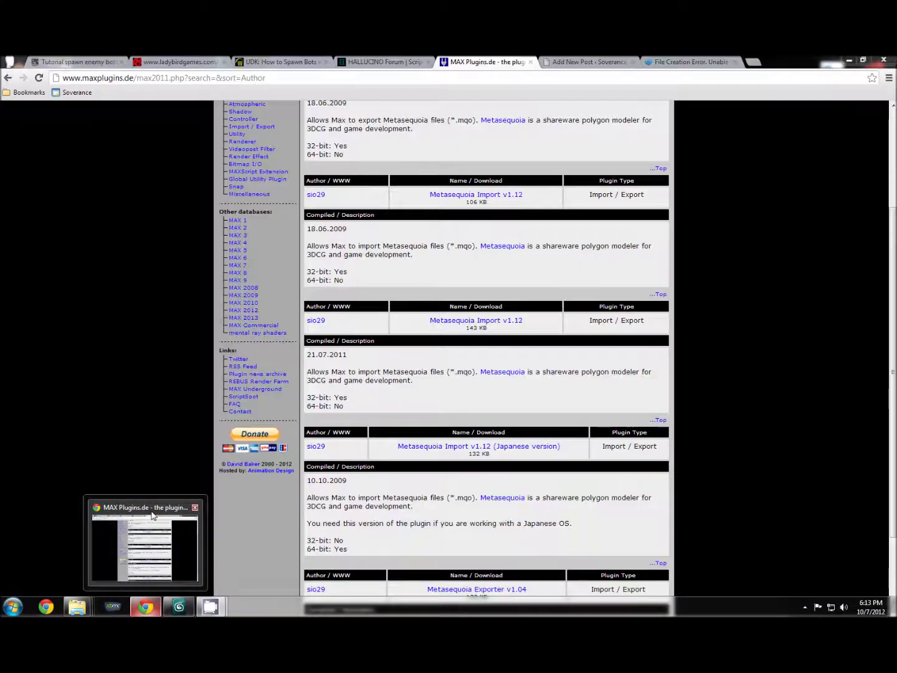
# Bring the MAX Plugins.de Metasequoia results for Max 2011 forward and scroll to the top.
pyautogui.click(150, 507)
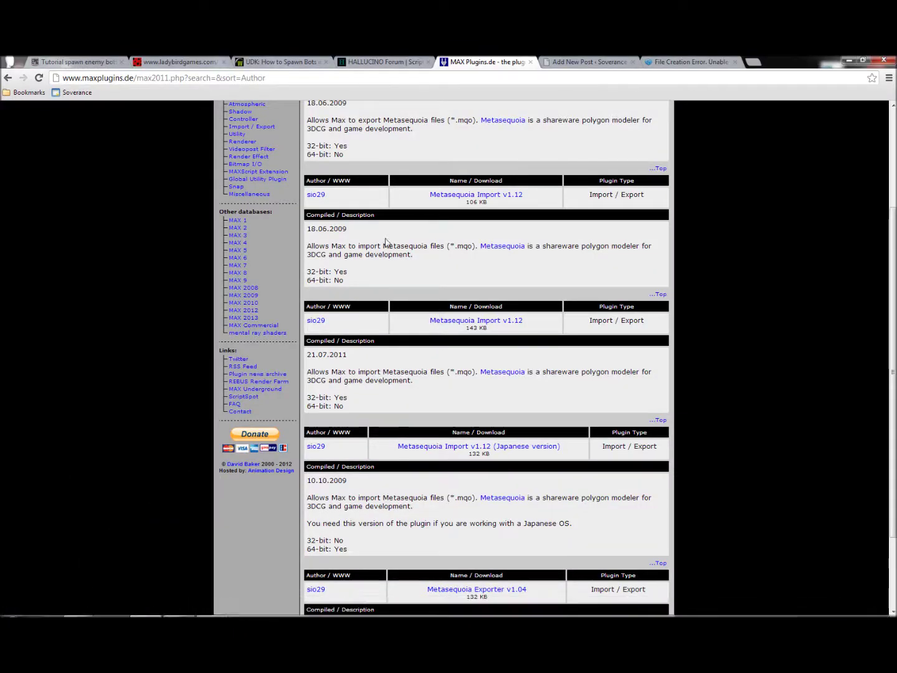
pyautogui.scroll(3, 358, 299)
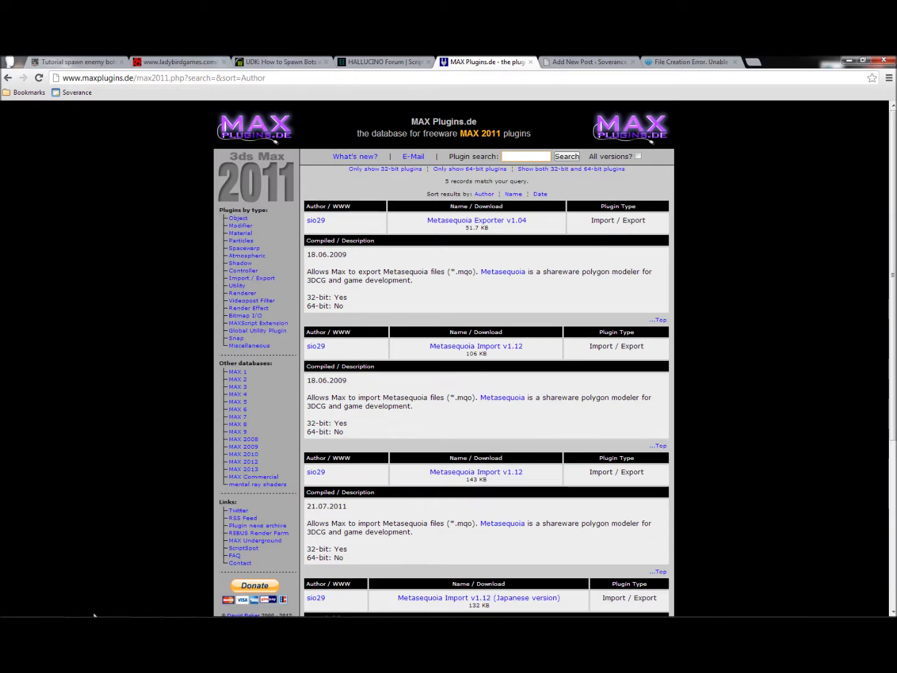
pyautogui.moveTo(186, 607)
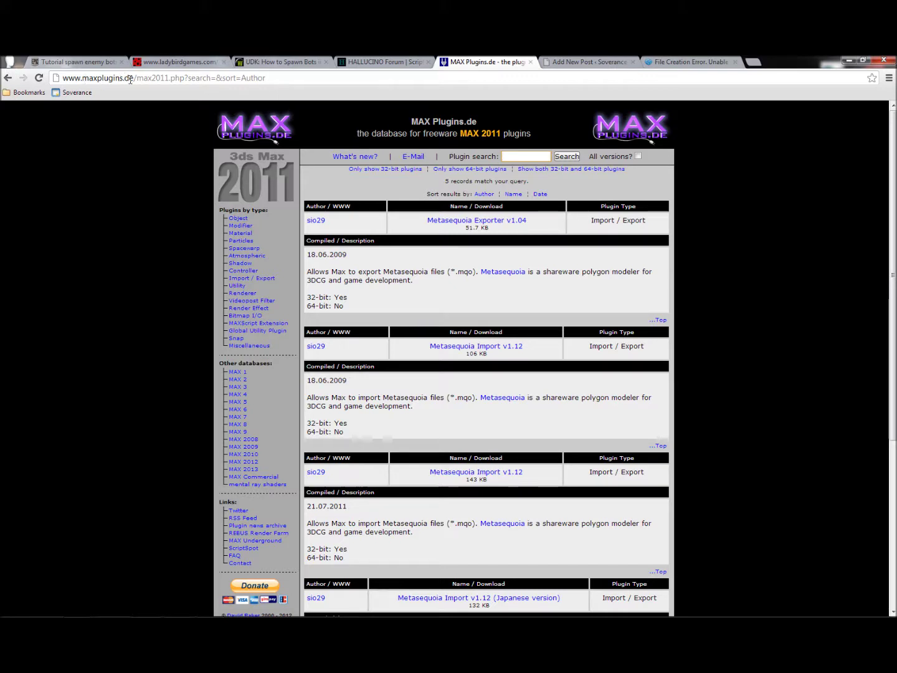
pyautogui.moveTo(82, 78); pyautogui.dragTo(133, 78)
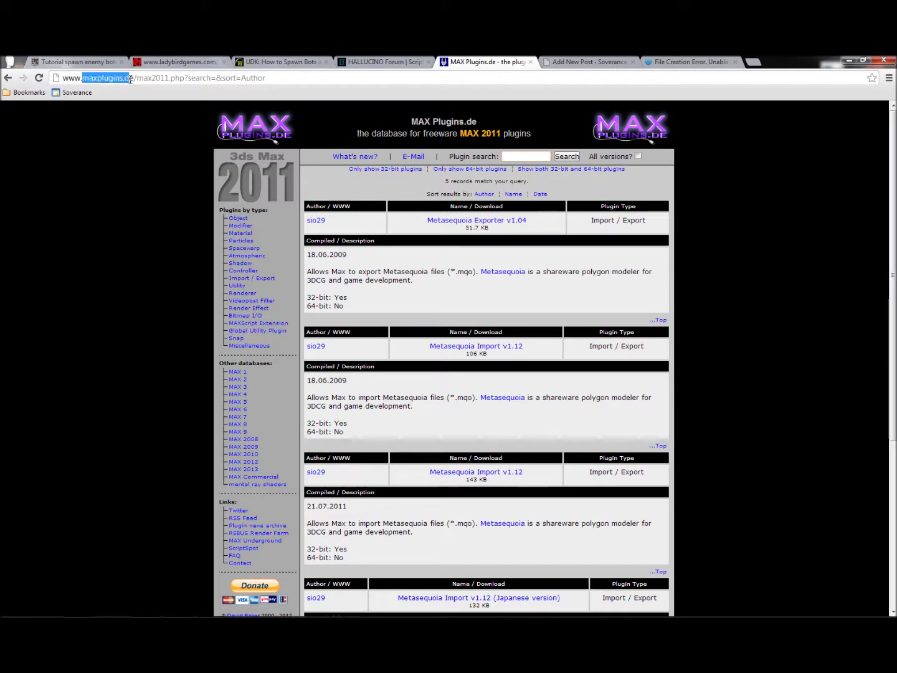
pyautogui.click(129, 78)
pyautogui.click(513, 156)
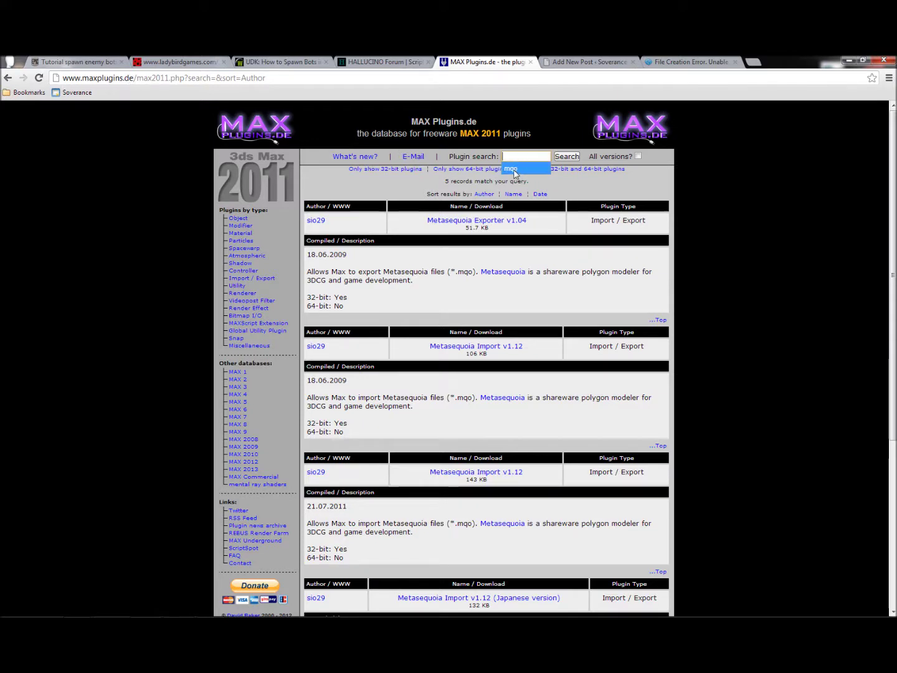
pyautogui.click(154, 325)
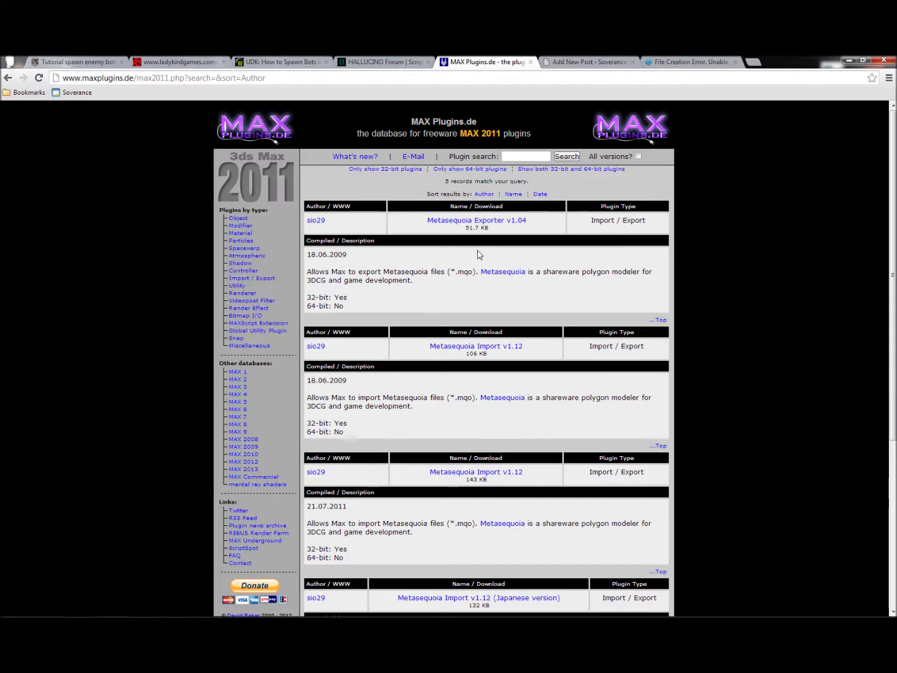
pyautogui.scroll(-5, 508, 255)
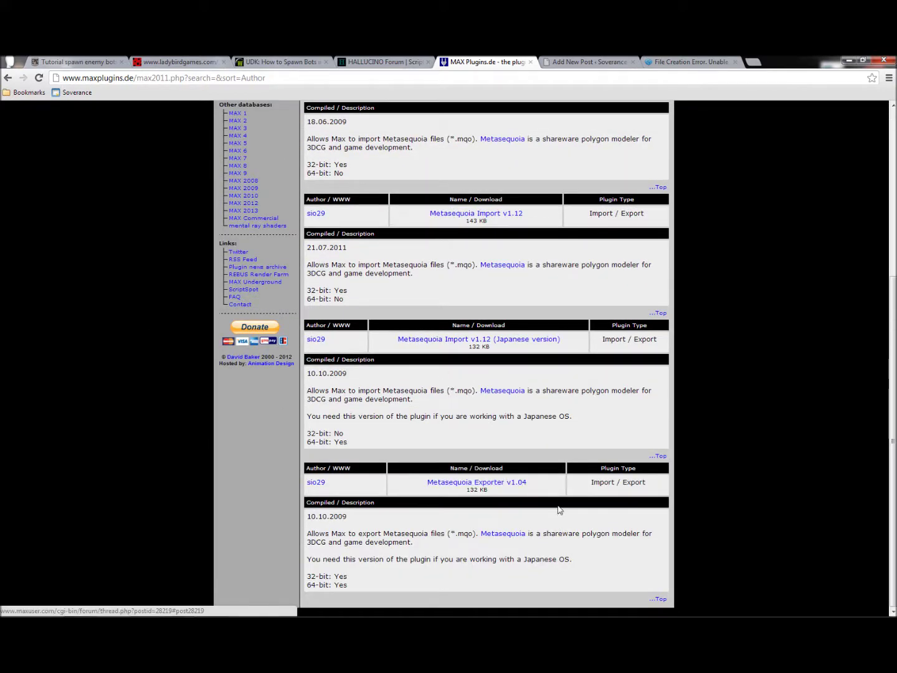
pyautogui.scroll(1, 541, 475)
pyautogui.scroll(2, 541, 475)
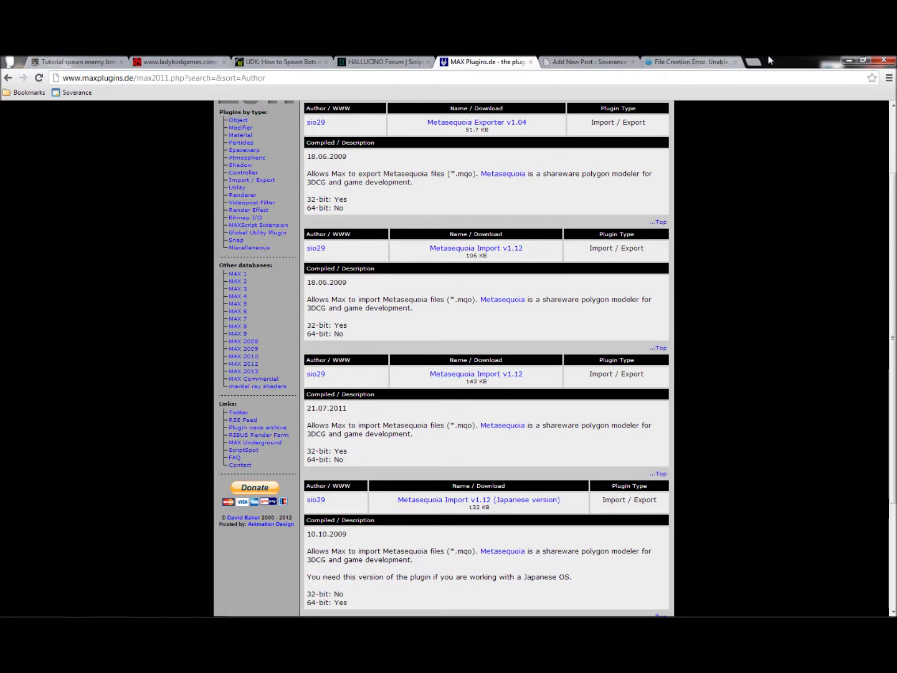
pyautogui.click(447, 373)
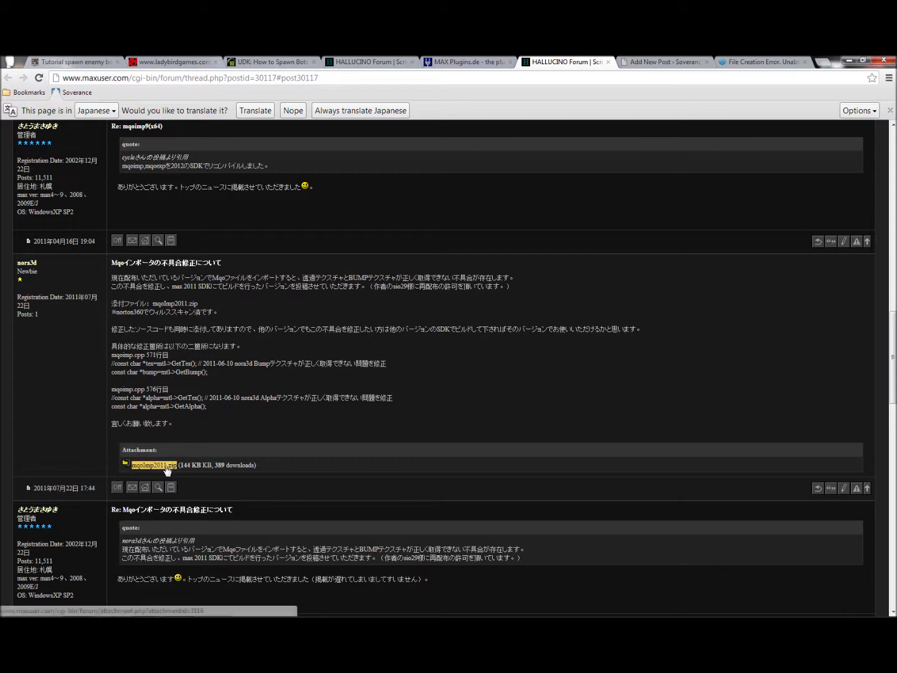
# Close the maxuser.com forum tab and minimize Chrome to reveal the desktop.
pyautogui.click(607, 62)
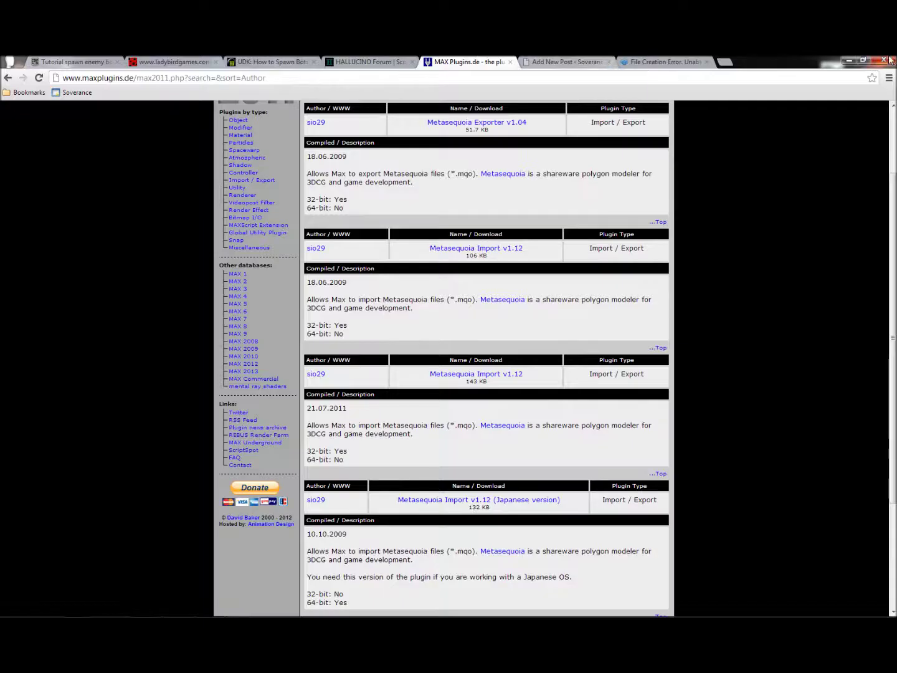
pyautogui.click(848, 60)
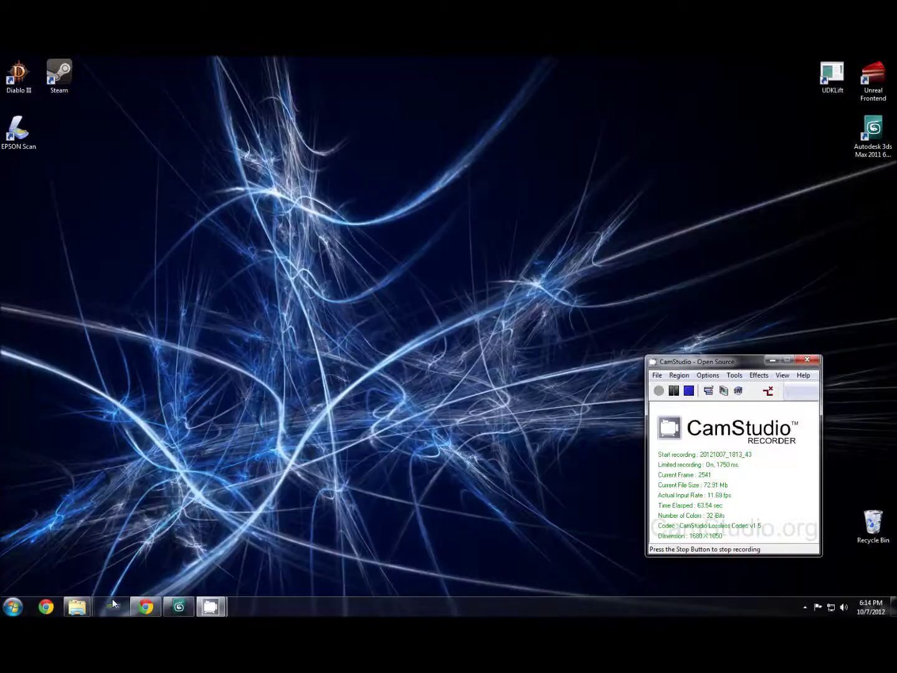
# Browse the Explorer window into mqoimp2011, then back out and into the 3ds Max 2011 plugins folder.
pyautogui.moveTo(78, 606)
pyautogui.click(258, 523)
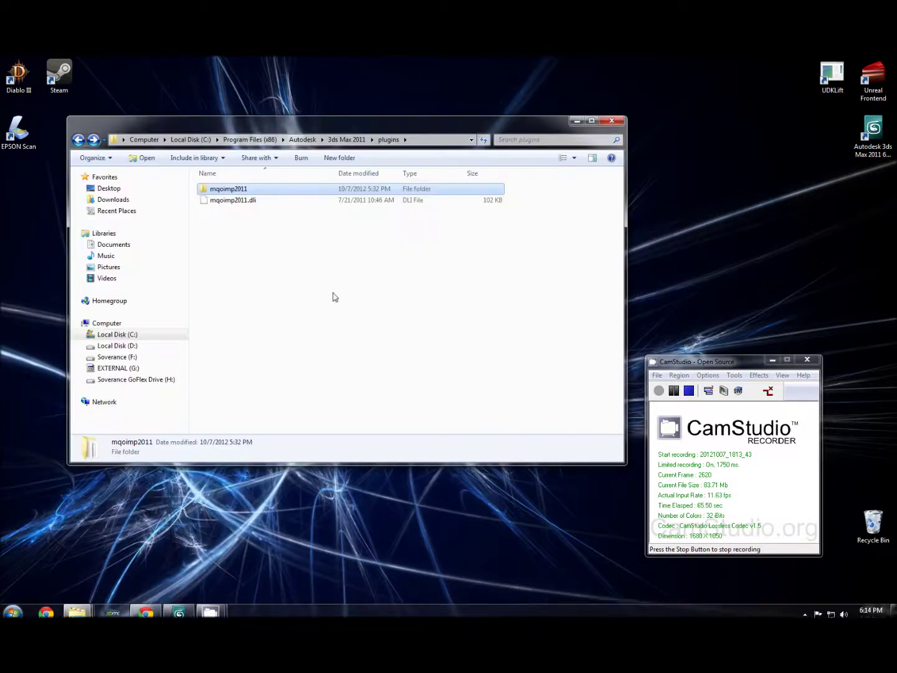
pyautogui.doubleClick(243, 194)
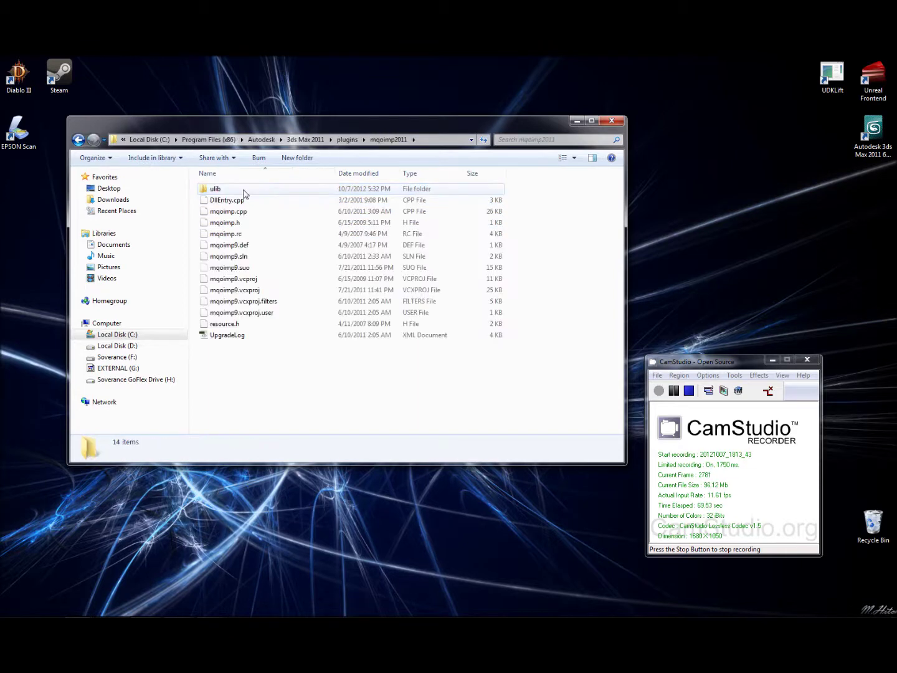
pyautogui.click(76, 140)
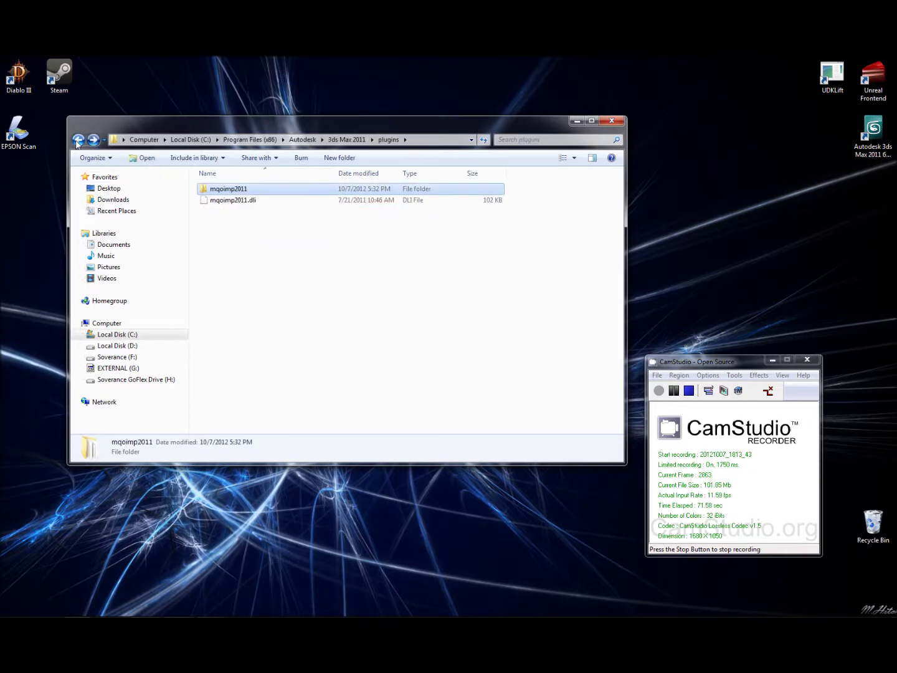
pyautogui.click(78, 140)
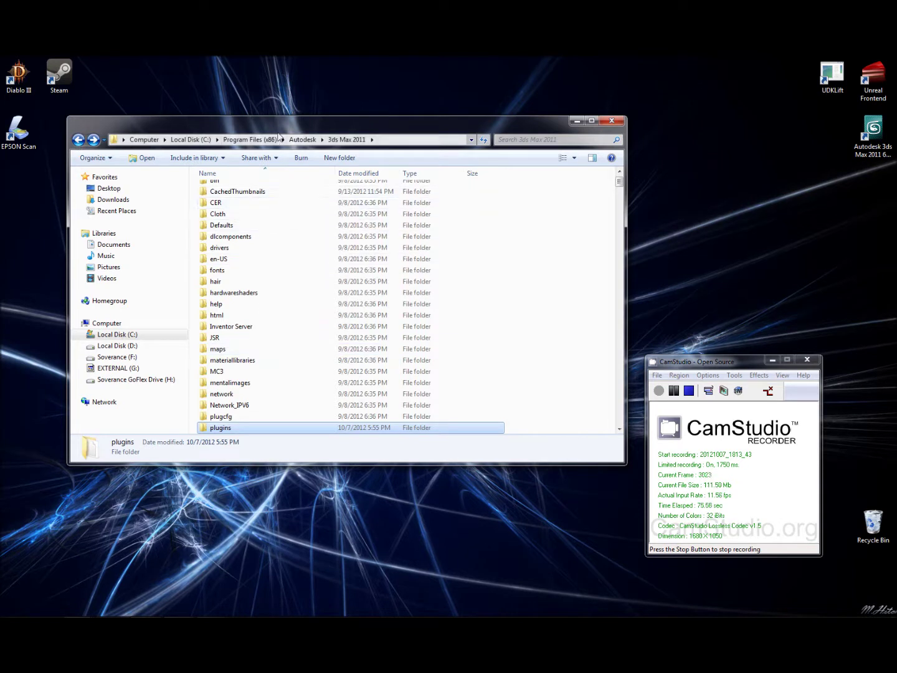
pyautogui.doubleClick(222, 428)
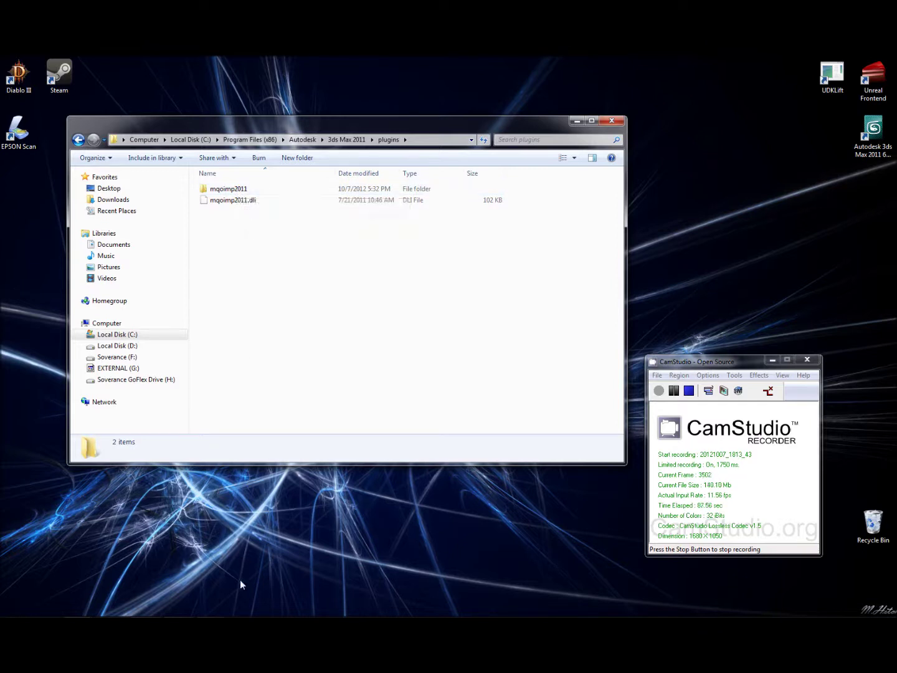
pyautogui.moveTo(223, 609)
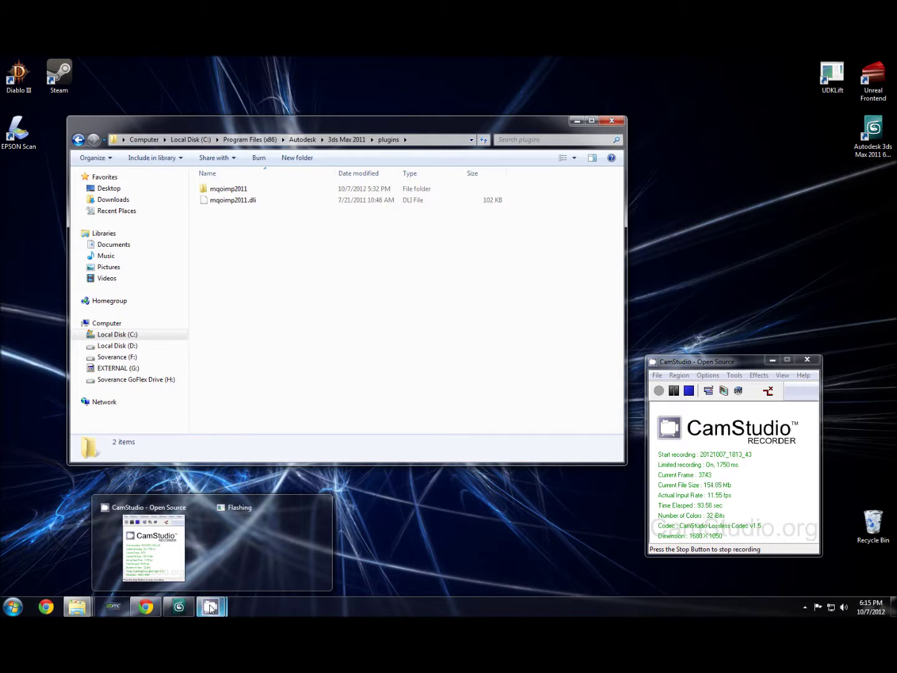
pyautogui.moveTo(187, 610)
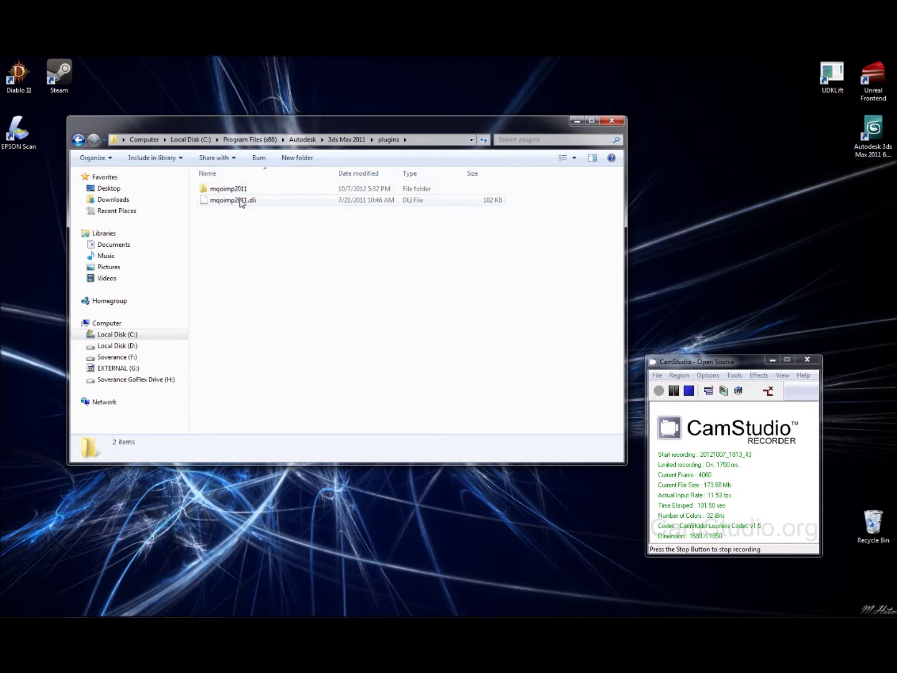
# Open Customize > Plug-in Manager in 3ds Max 2011 and scroll the list to MQOIMP2011.DLI.
pyautogui.click(173, 609)
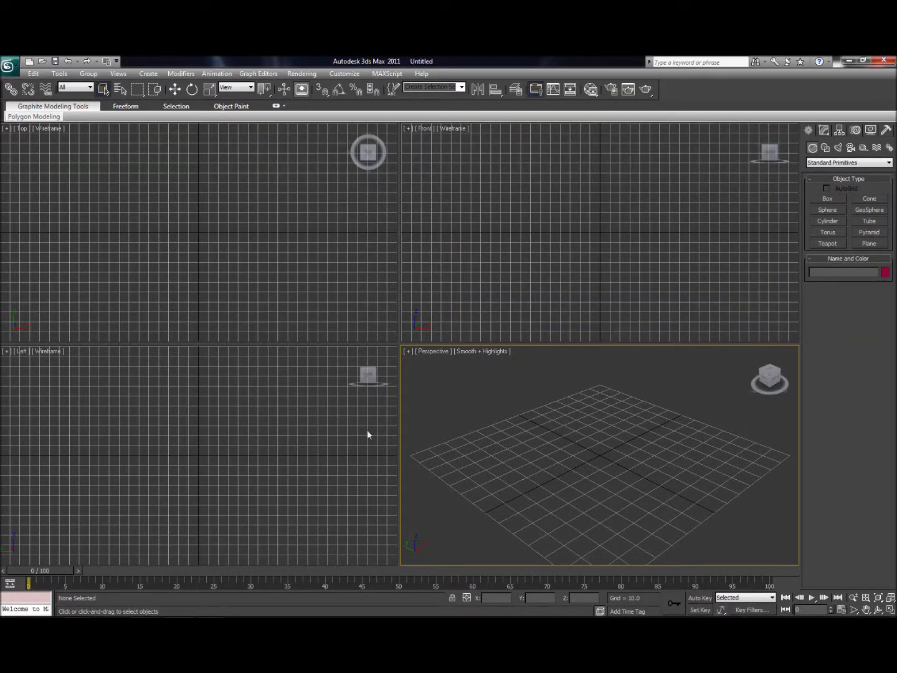
pyautogui.click(345, 74)
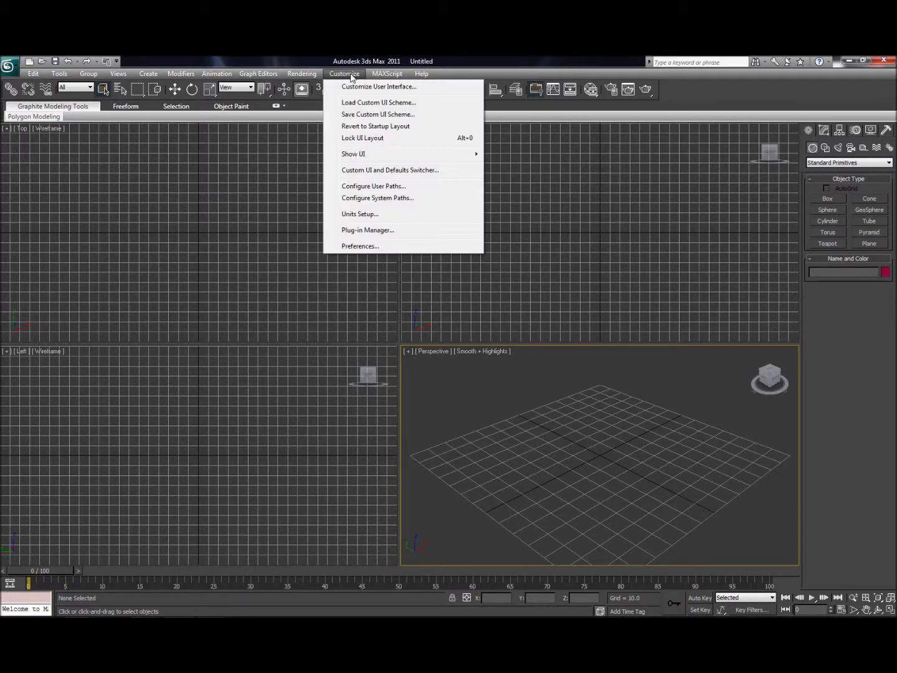
pyautogui.click(367, 231)
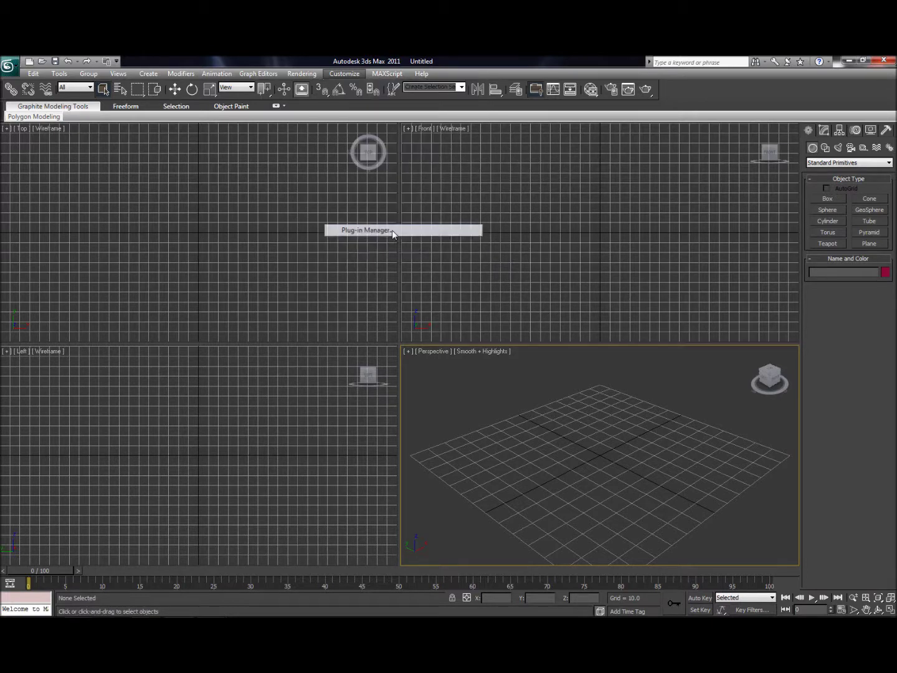
pyautogui.scroll(-10, 327, 302)
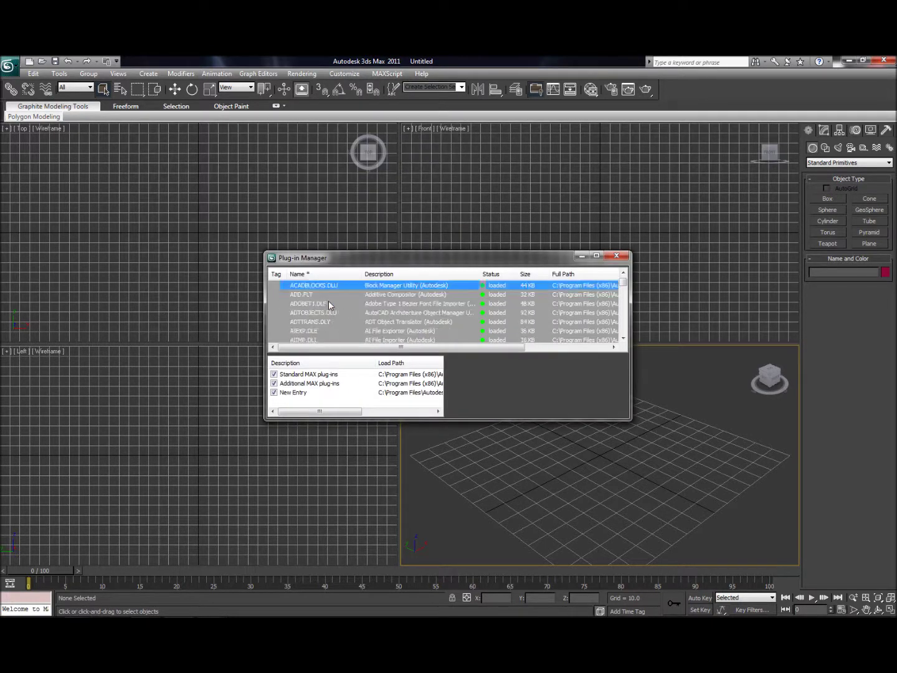
pyautogui.scroll(-15, 327, 303)
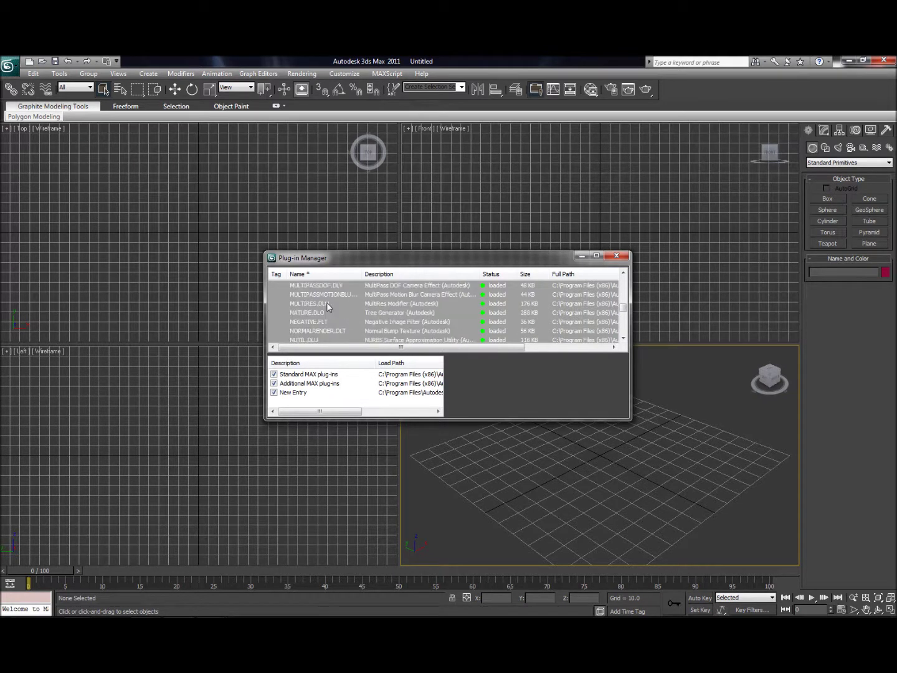
pyautogui.scroll(3, 326, 302)
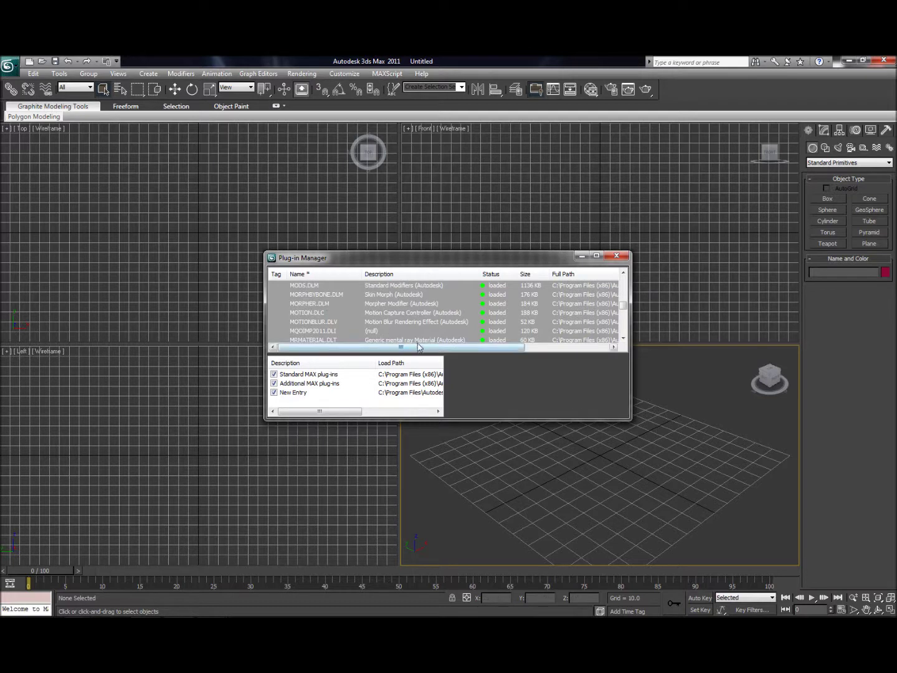
# Load plugins\mqoimp2011.dli as a new plug-in, dismiss the already-loaded error, and close the manager.
pyautogui.rightClick(388, 332)
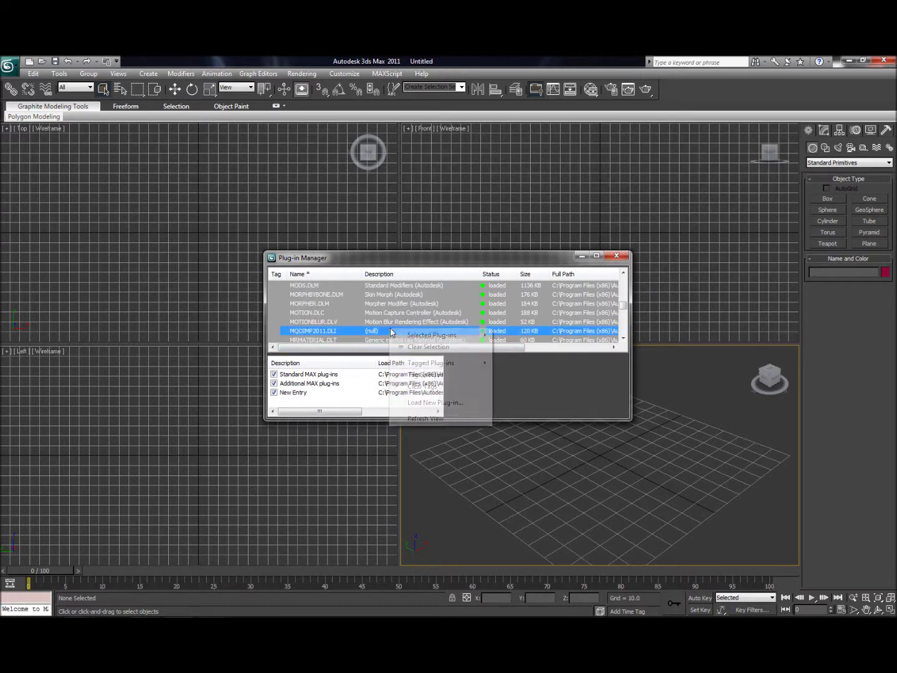
pyautogui.click(420, 403)
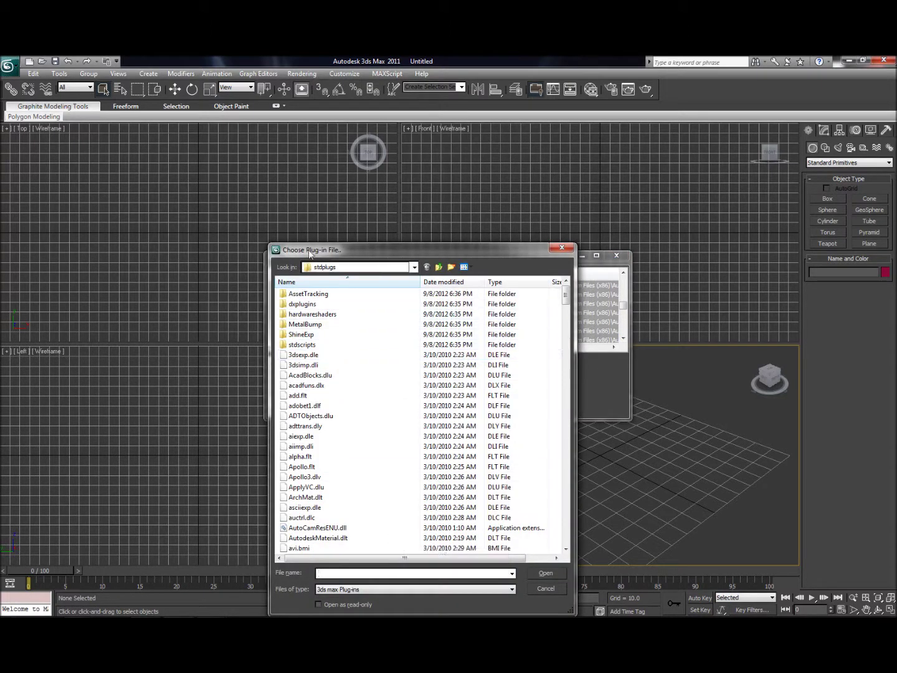
pyautogui.click(439, 268)
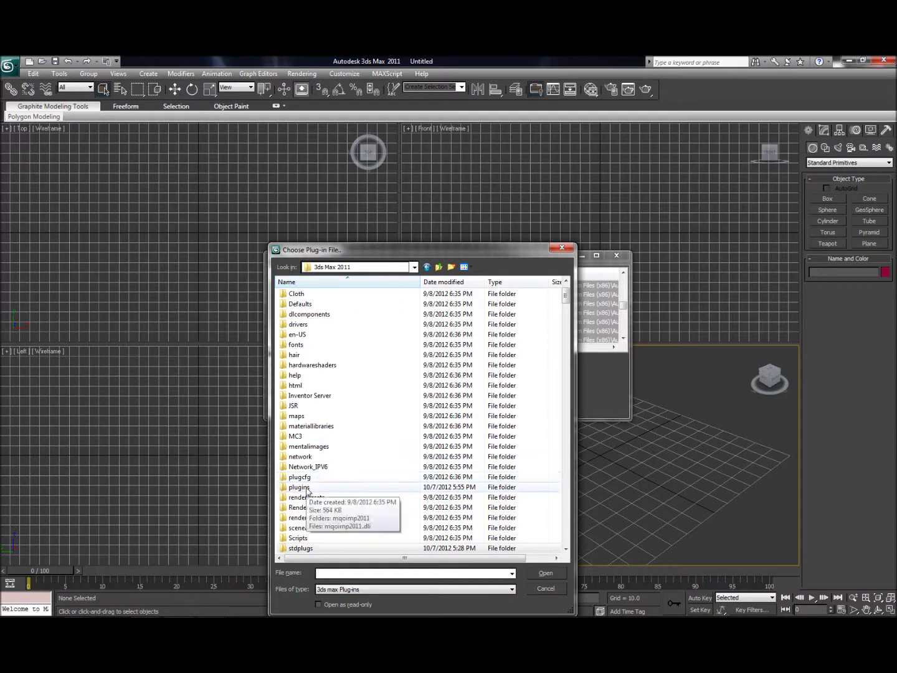
pyautogui.doubleClick(299, 487)
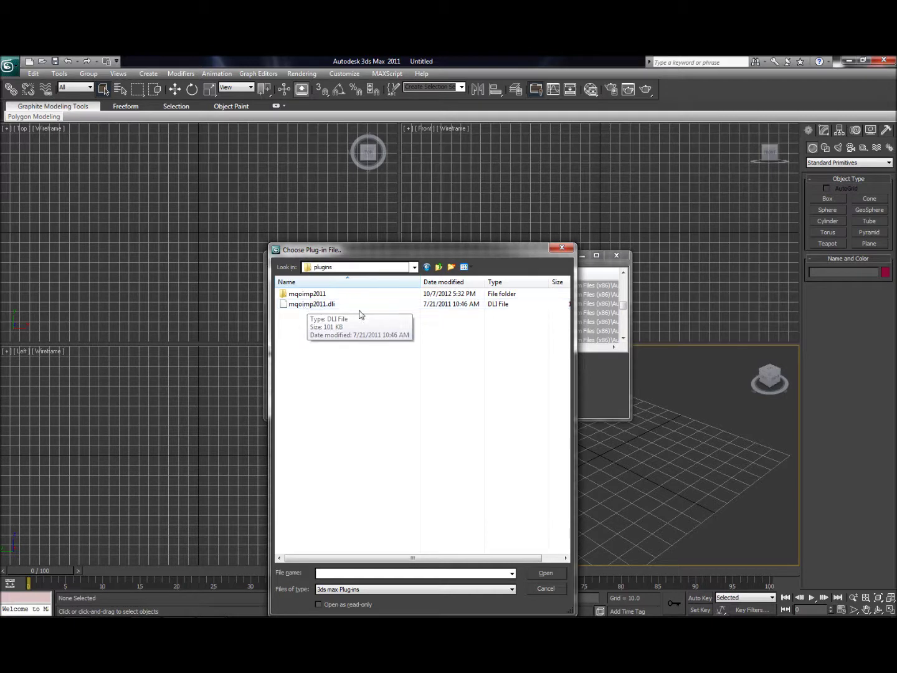
pyautogui.click(321, 305)
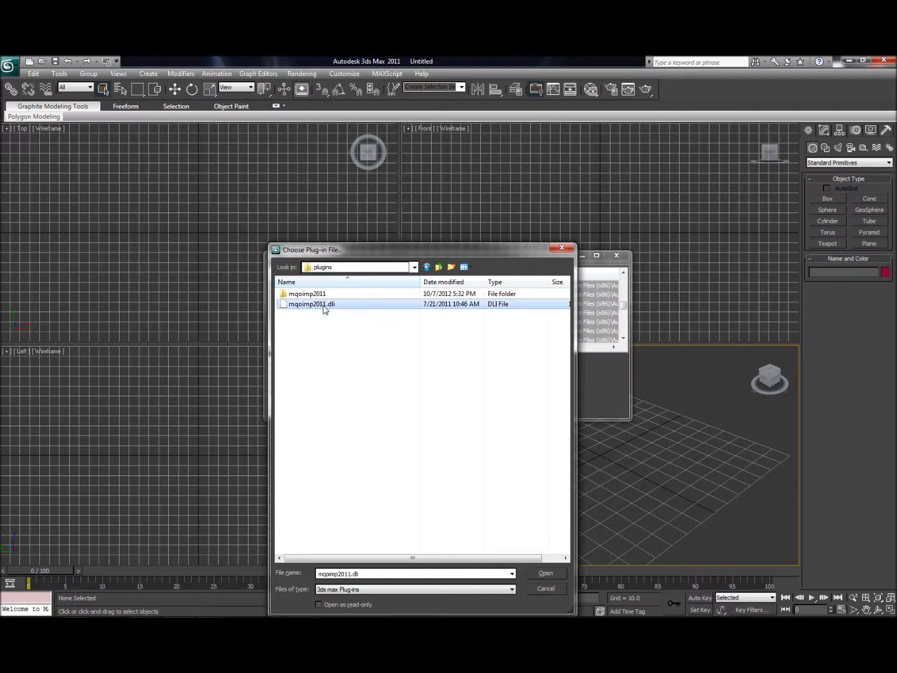
pyautogui.click(540, 573)
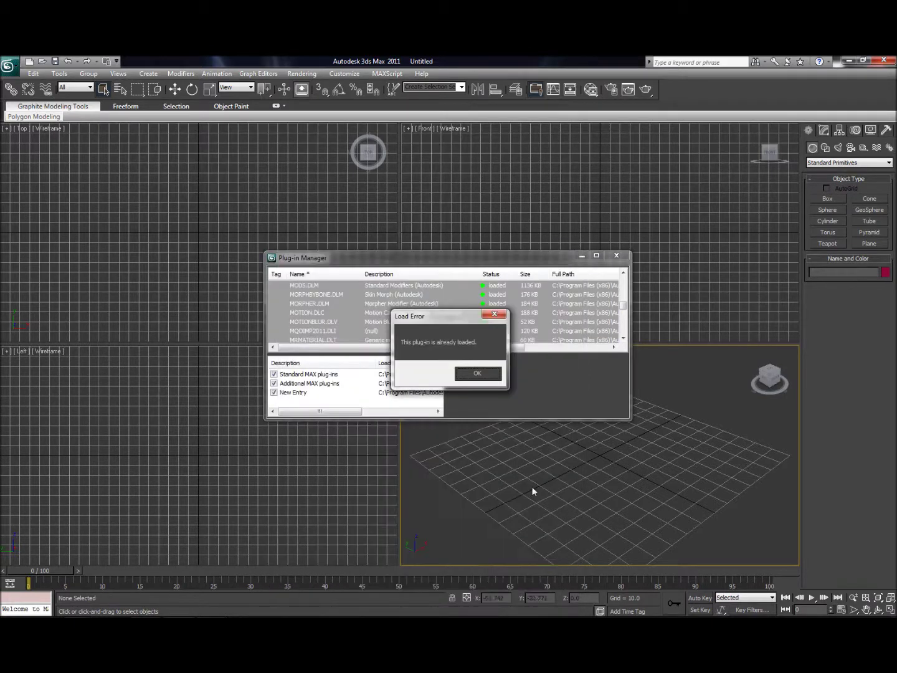
pyautogui.click(477, 373)
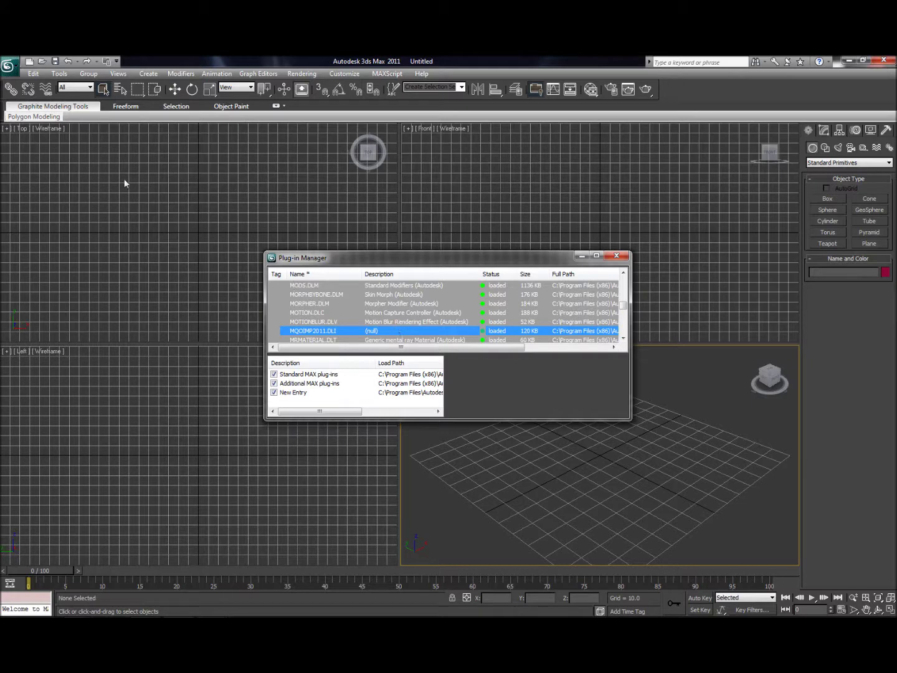
pyautogui.click(616, 255)
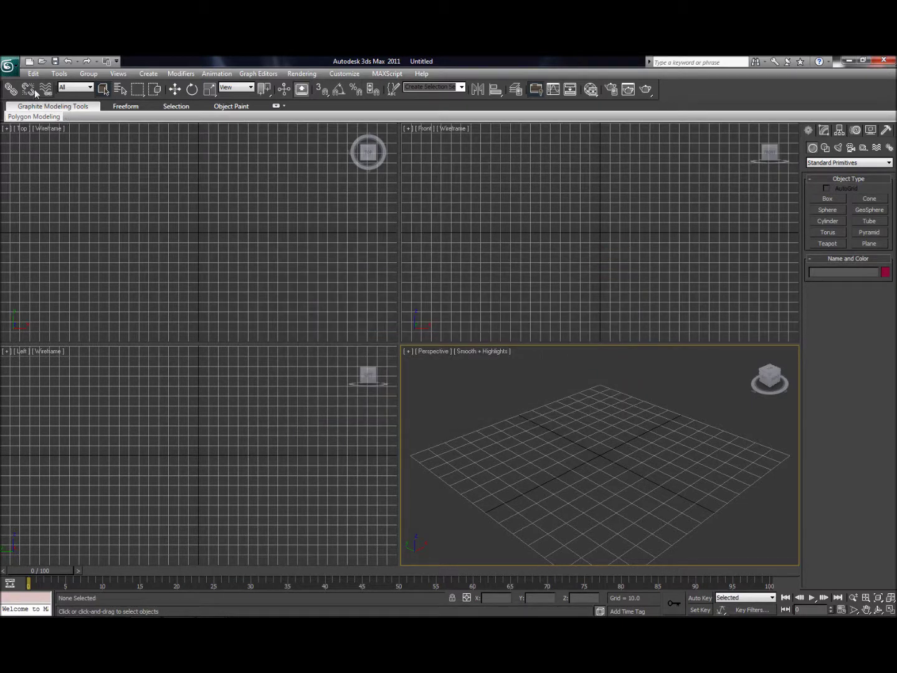
# Import Khimaira.mqo using the Metasequoia (*.MQO) file type and accept the Mqoimp dialog.
pyautogui.click(9, 66)
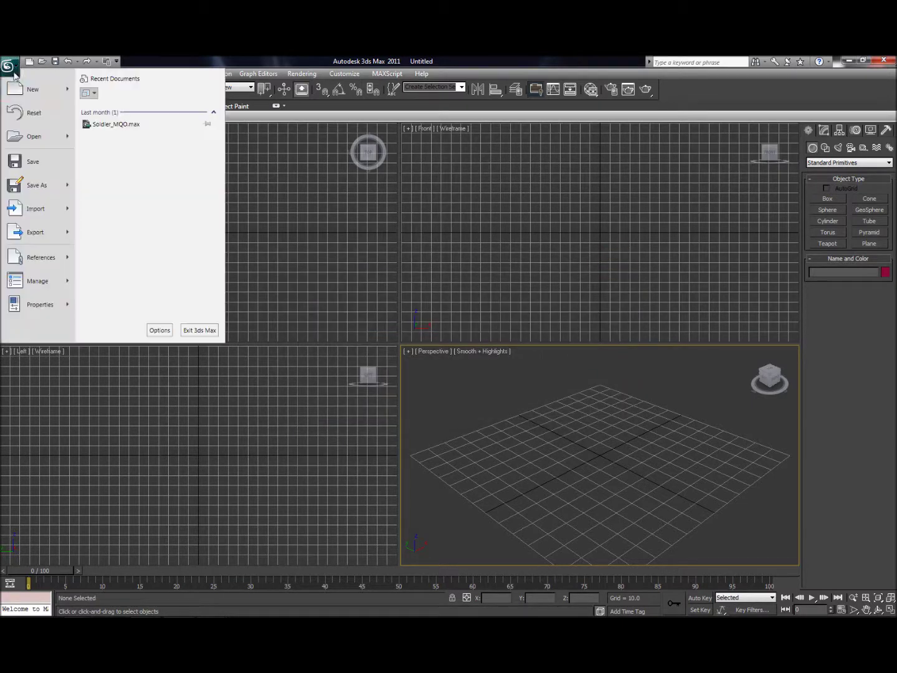
pyautogui.click(34, 209)
pyautogui.click(75, 421)
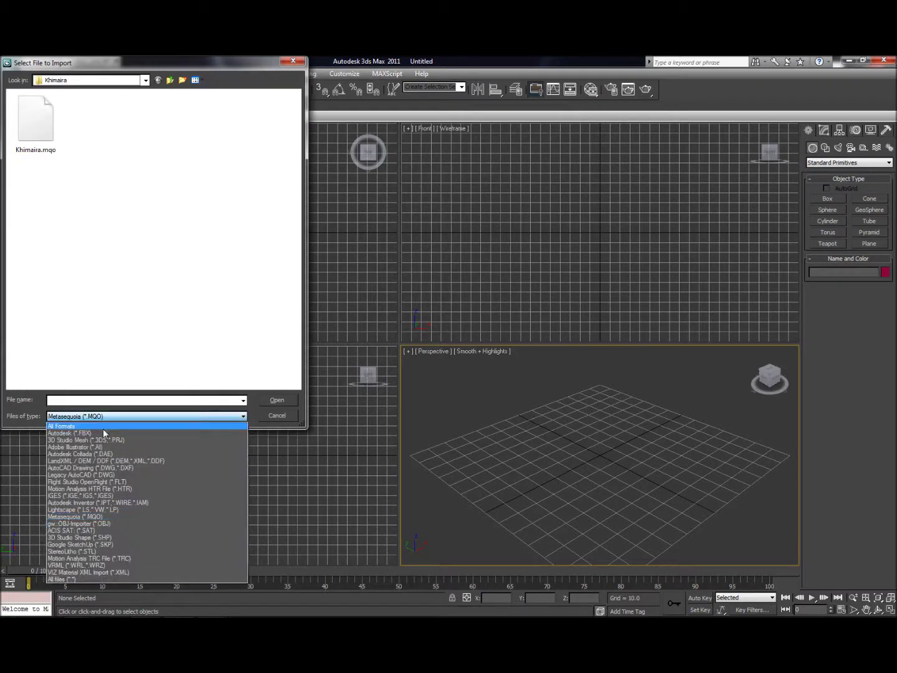
pyautogui.click(93, 518)
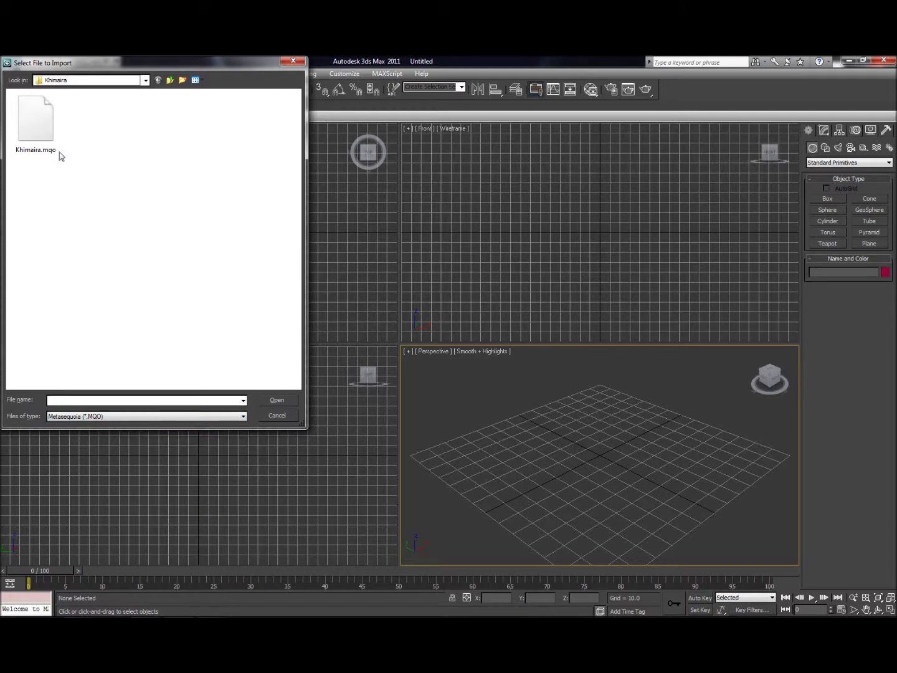
pyautogui.click(40, 134)
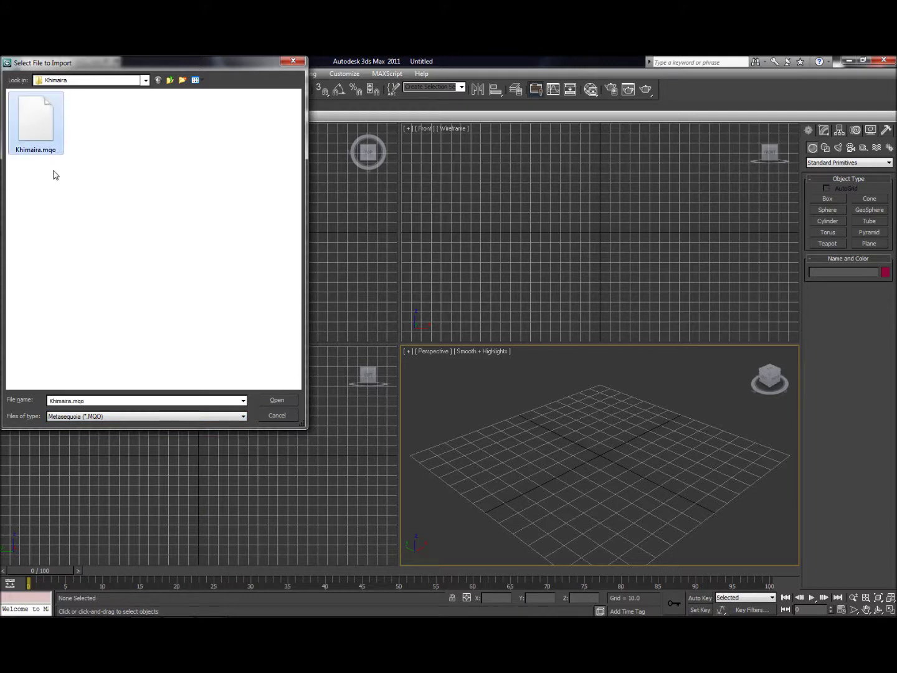
pyautogui.doubleClick(31, 135)
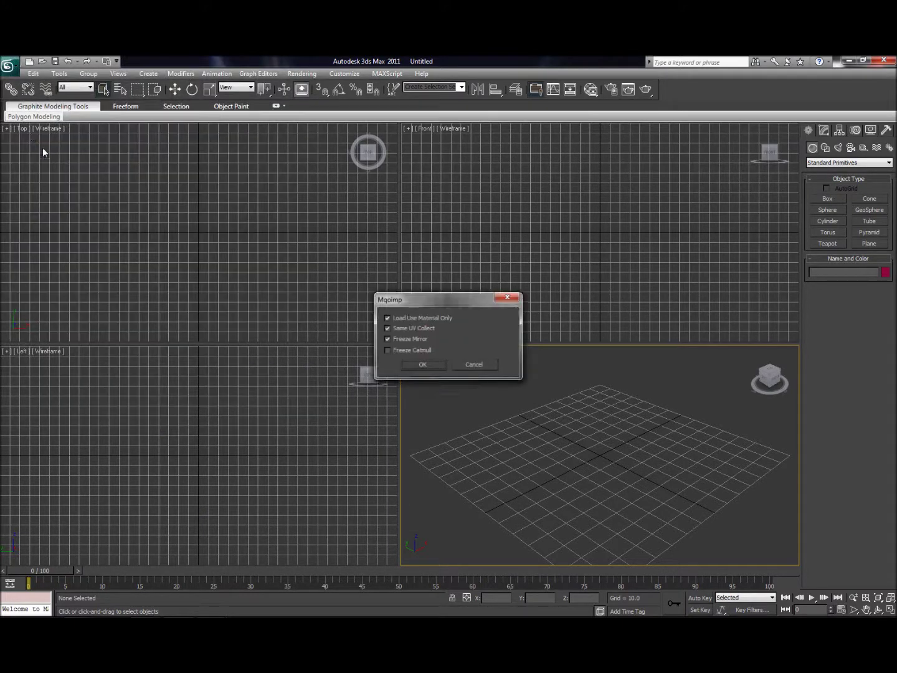
pyautogui.click(408, 364)
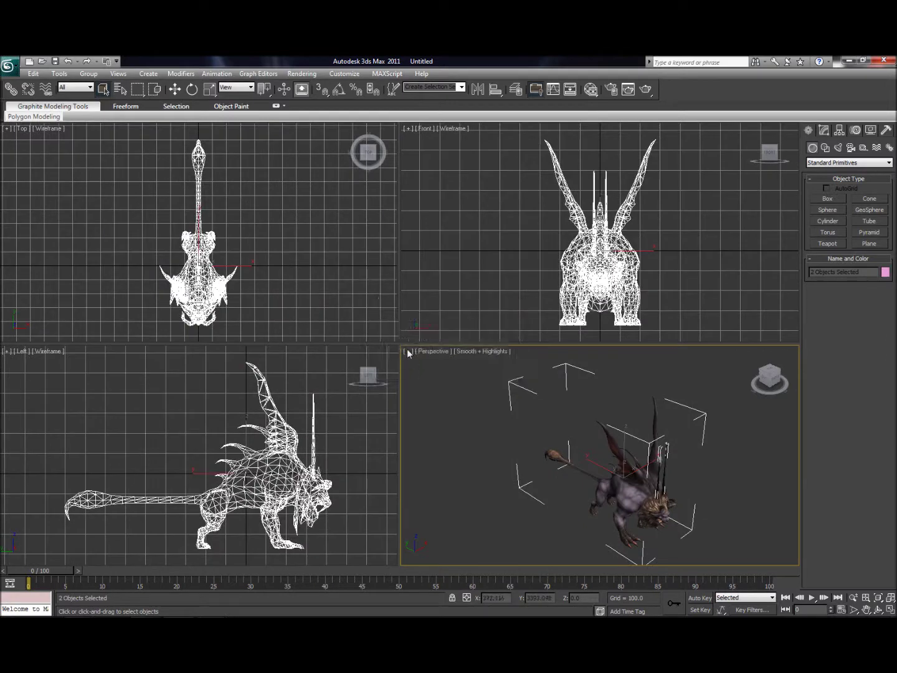
# Deselect the chimera, maximize the Perspective viewport, and set it to the ViewCube's Front view.
pyautogui.click(408, 353)
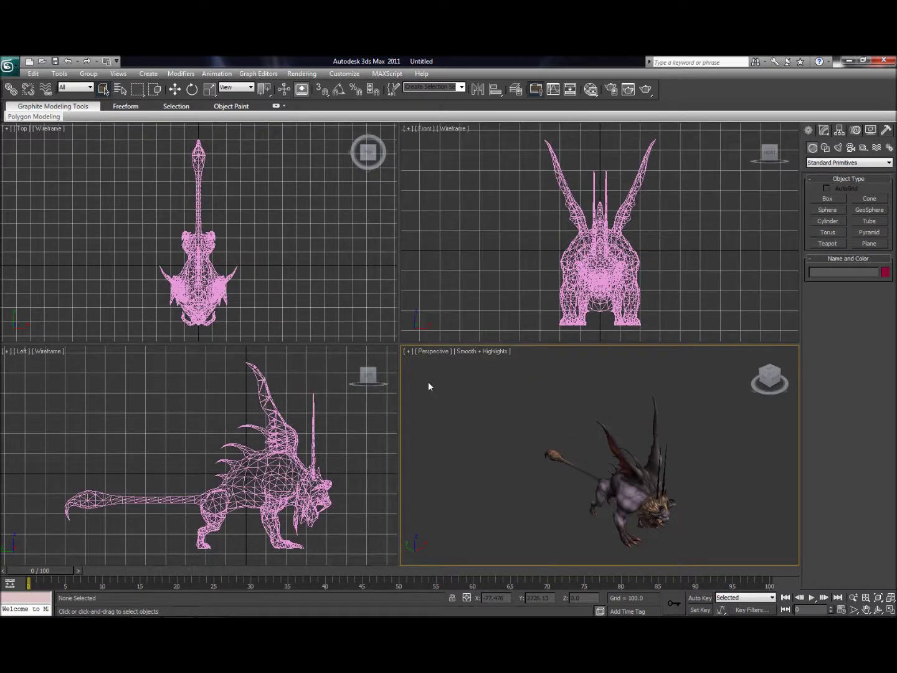
pyautogui.click(409, 351)
pyautogui.click(436, 362)
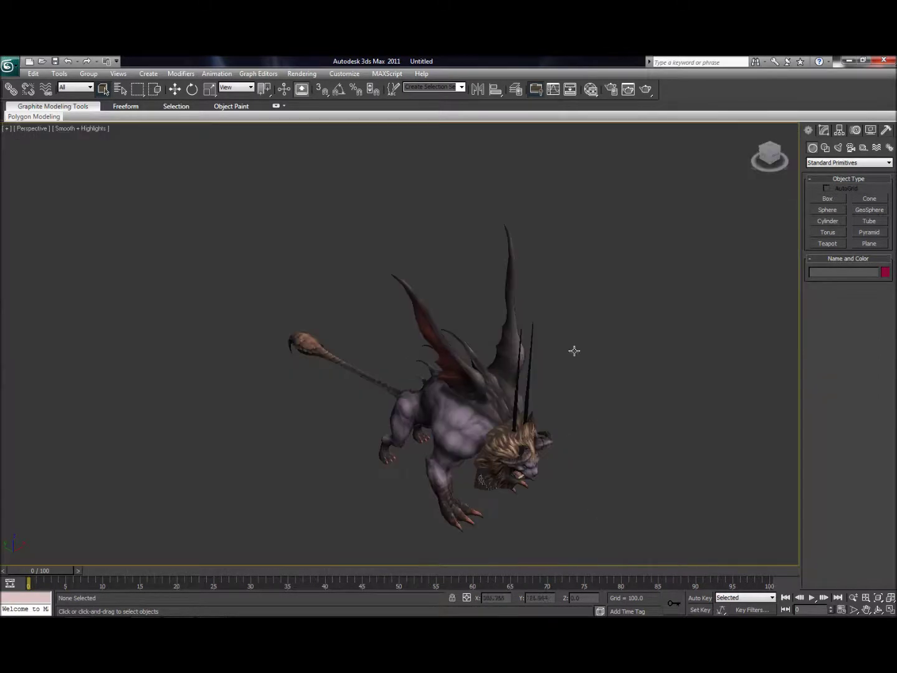
pyautogui.click(768, 157)
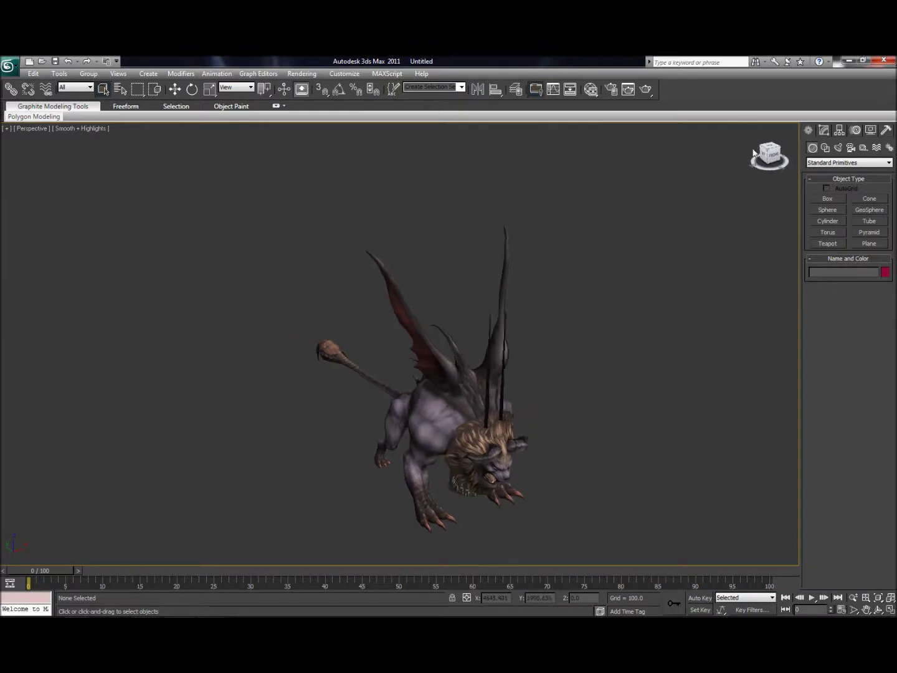